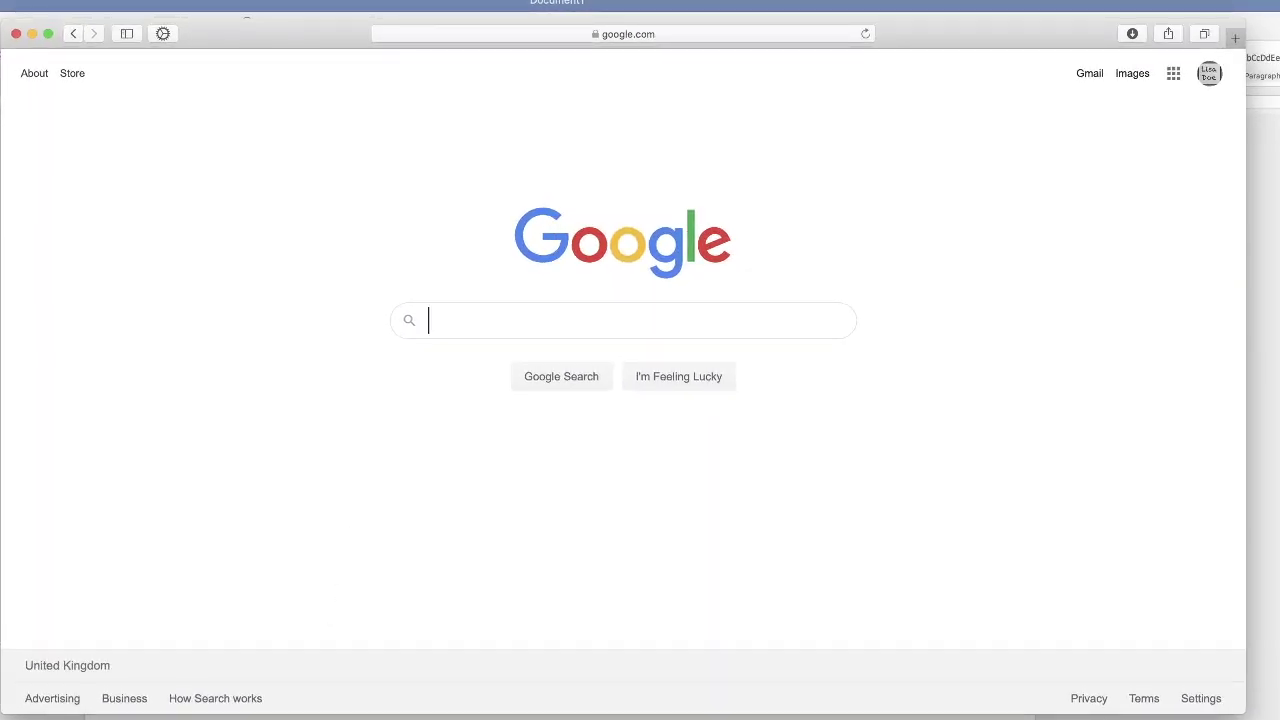
# Search Google for 'google fonts' in Safari
pyautogui.write('google fonts')
pyautogui.press('Return')
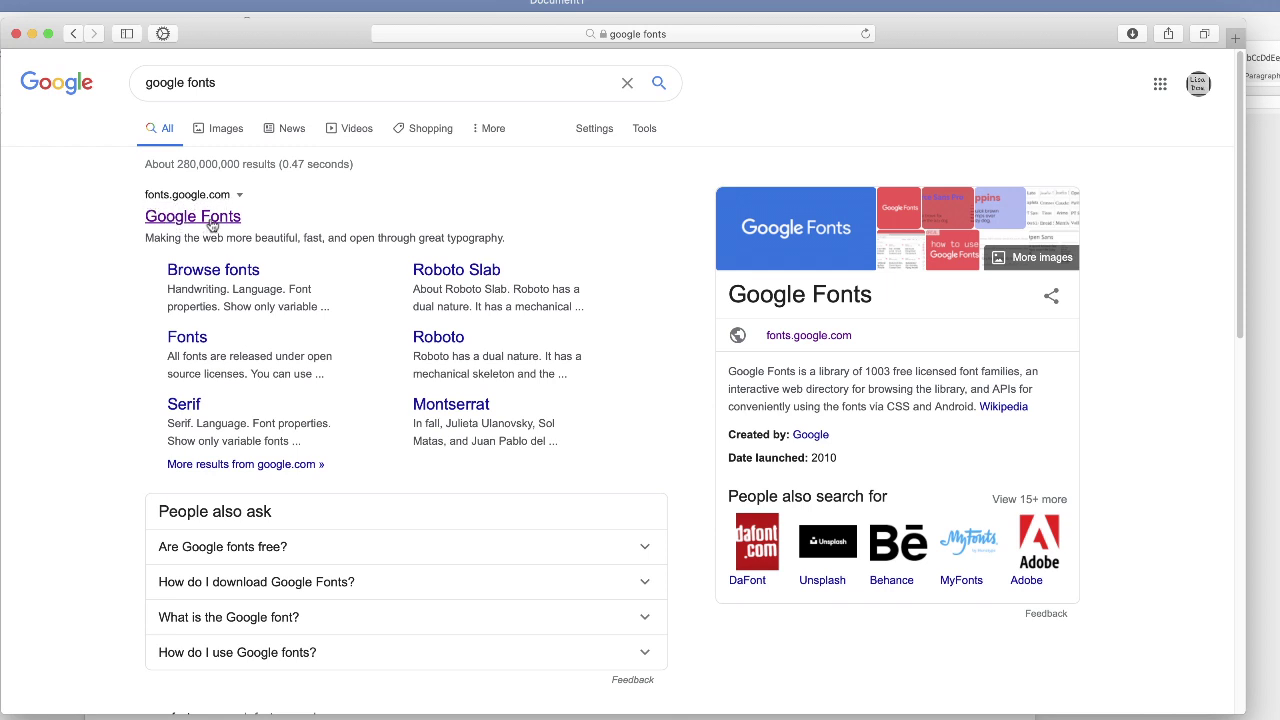
# On the Google Fonts site, search for 'code' and open the Libre Barcode 39 family page
pyautogui.click(212, 218)
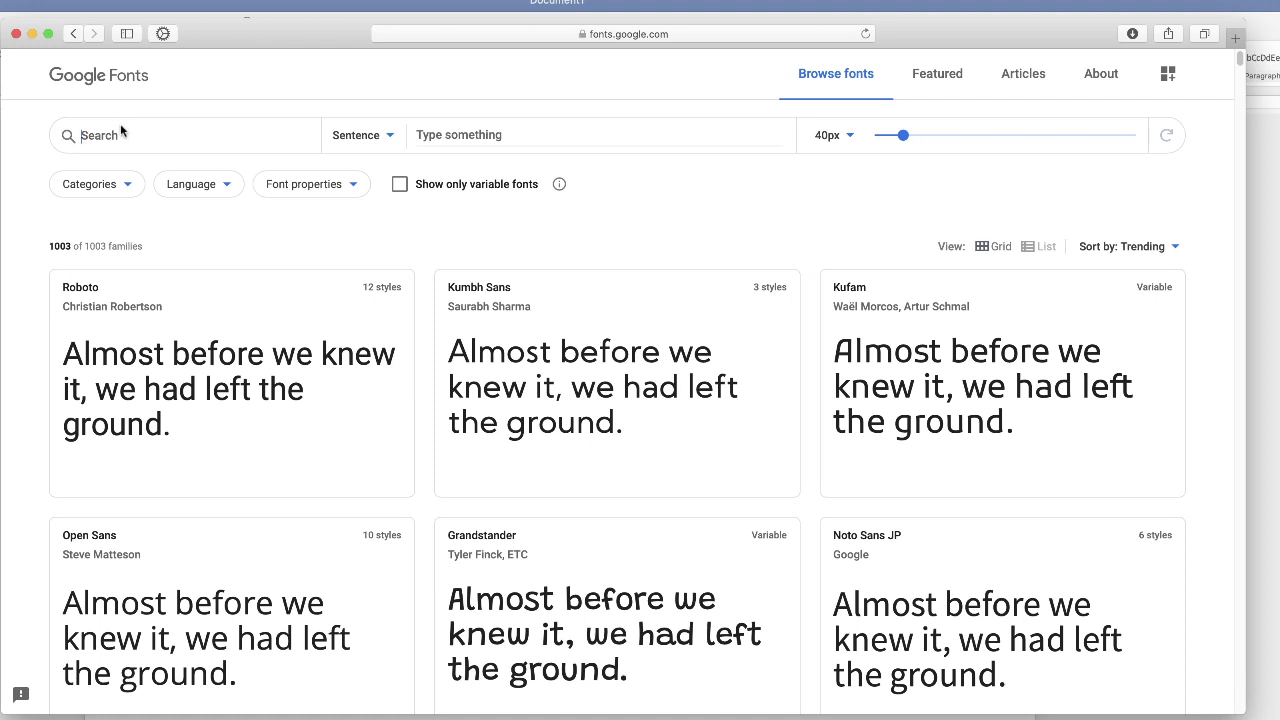
pyautogui.write('code')
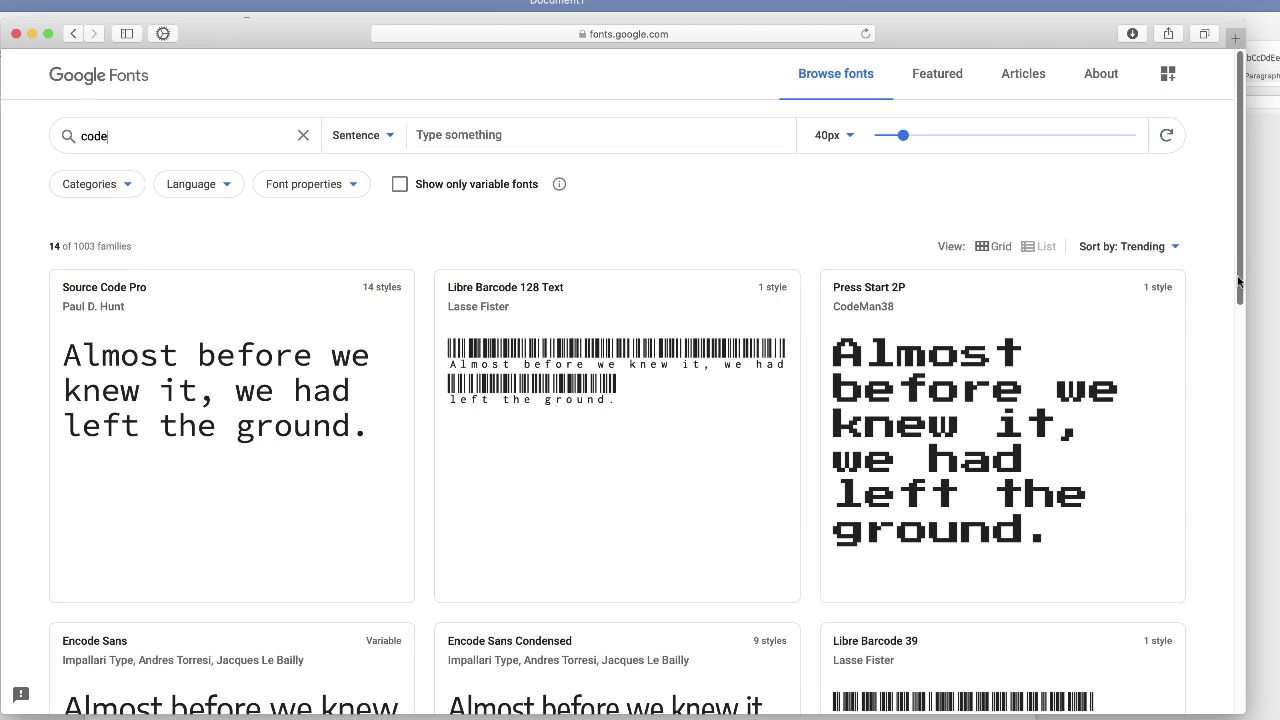
pyautogui.moveTo(1239, 283); pyautogui.dragTo(1232, 340)
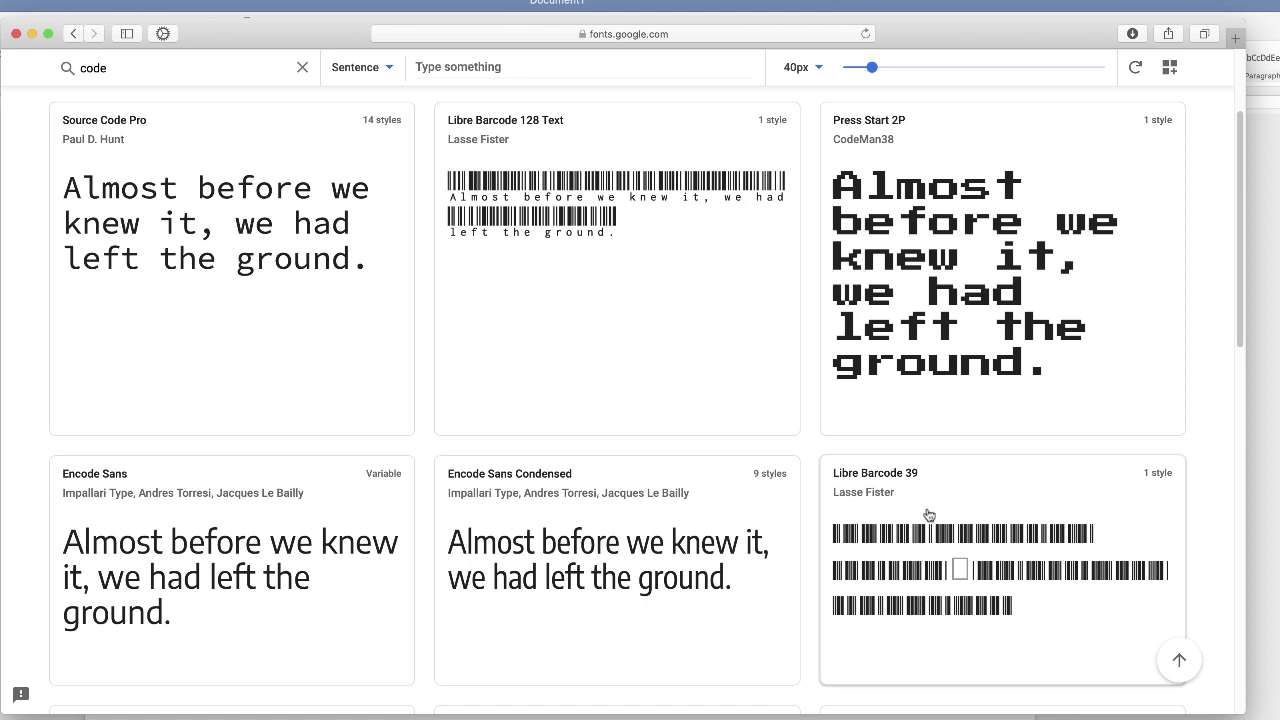
pyautogui.click(981, 510)
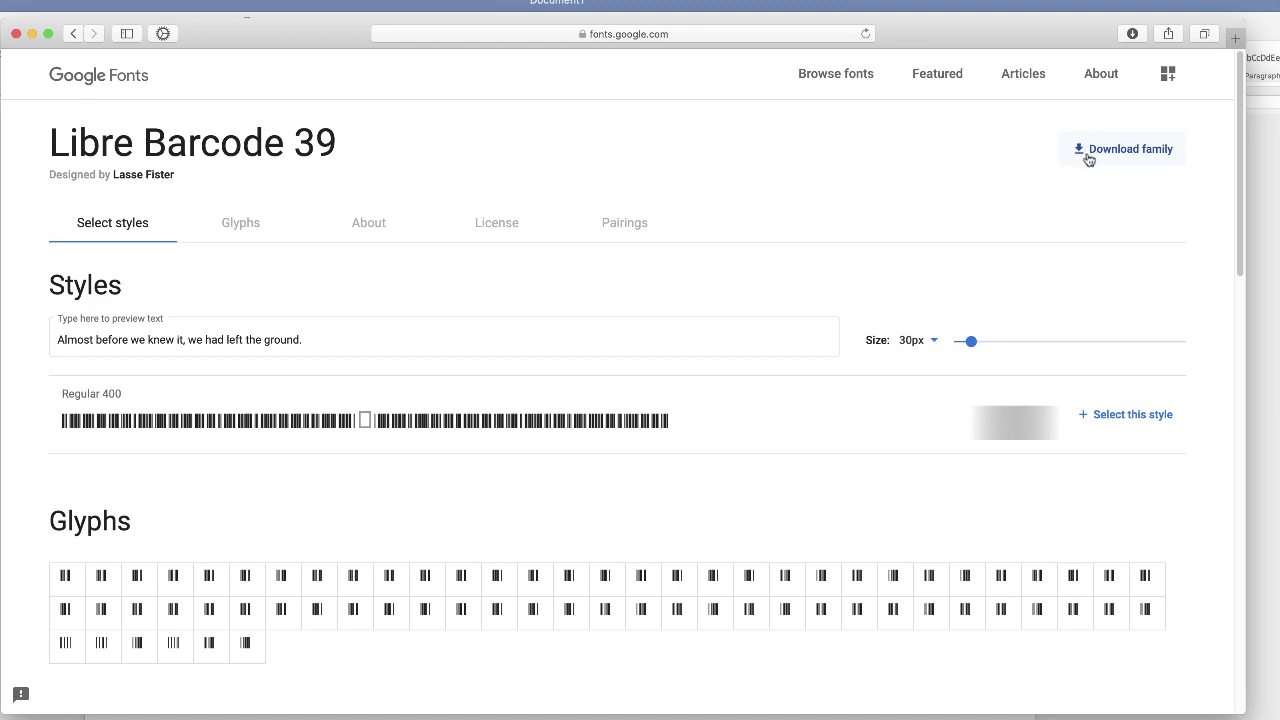
# Preview LibreBarcode39-Regular.ttf from the Libre_Barcode_39 folder in Downloads
pyautogui.click(32, 35)
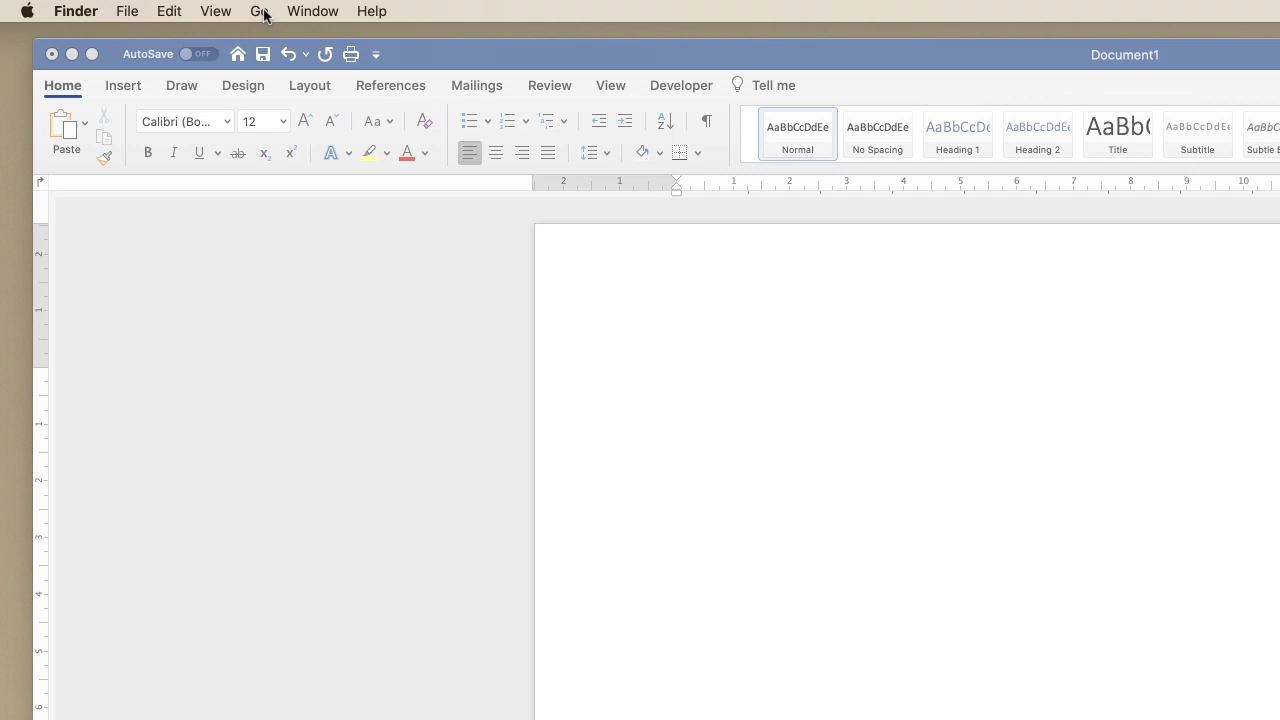
pyautogui.click(259, 12)
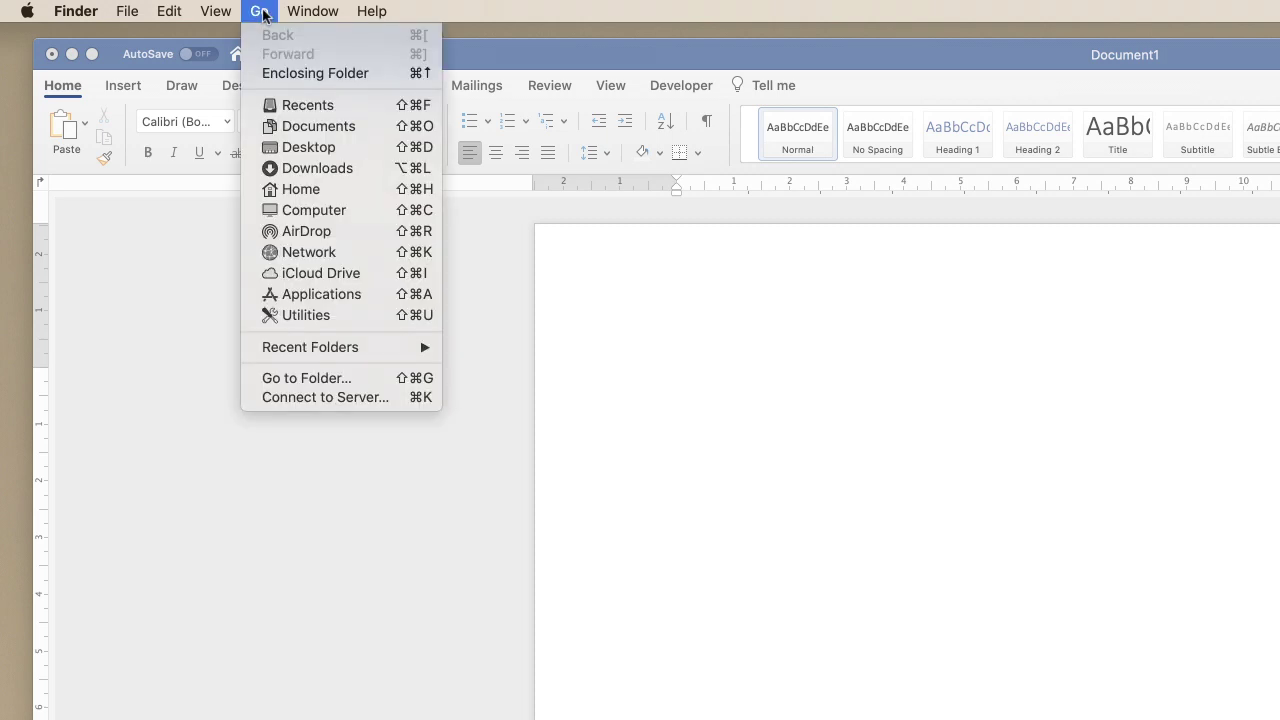
pyautogui.click(325, 168)
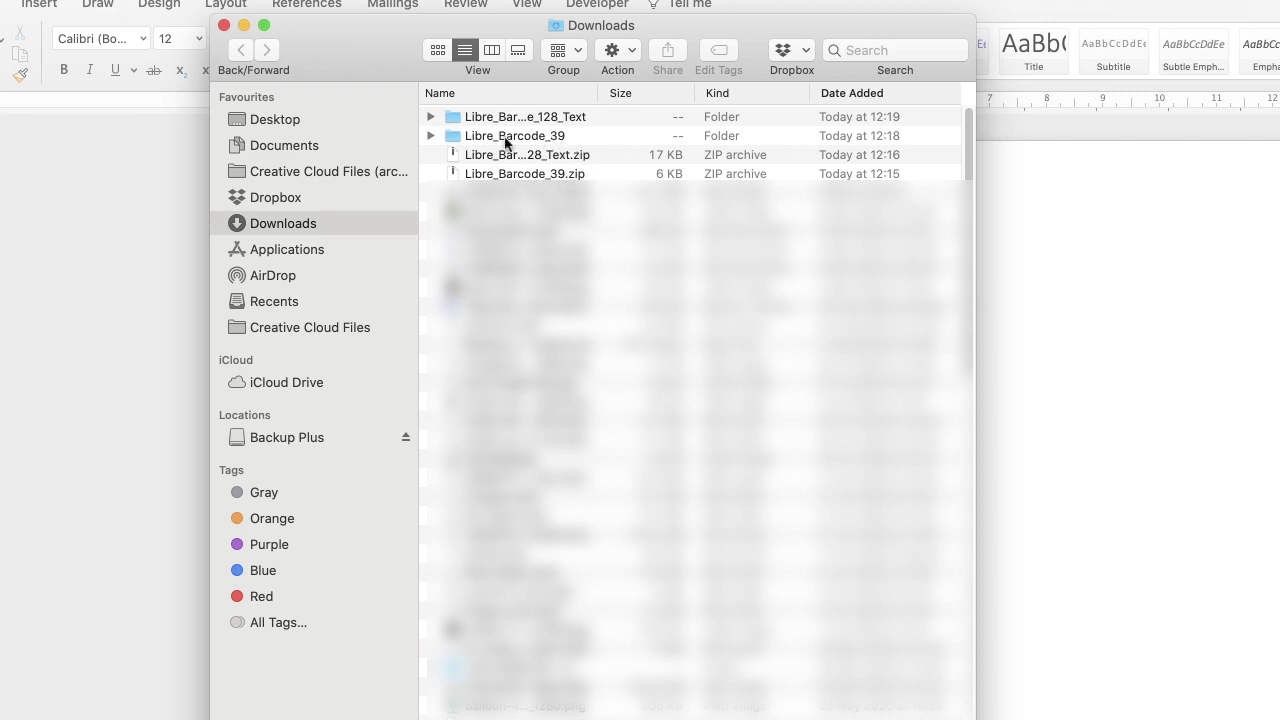
pyautogui.click(558, 138)
pyautogui.doubleClick(558, 138)
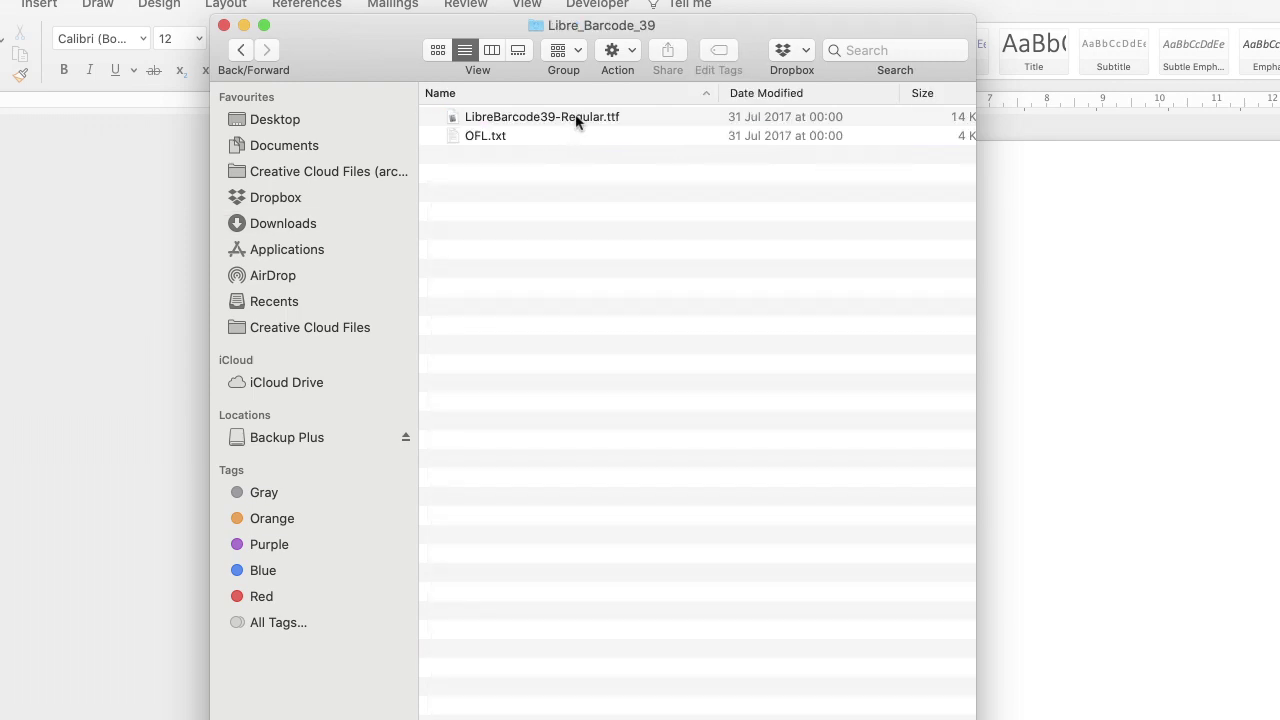
pyautogui.click(556, 118)
pyautogui.doubleClick(556, 118)
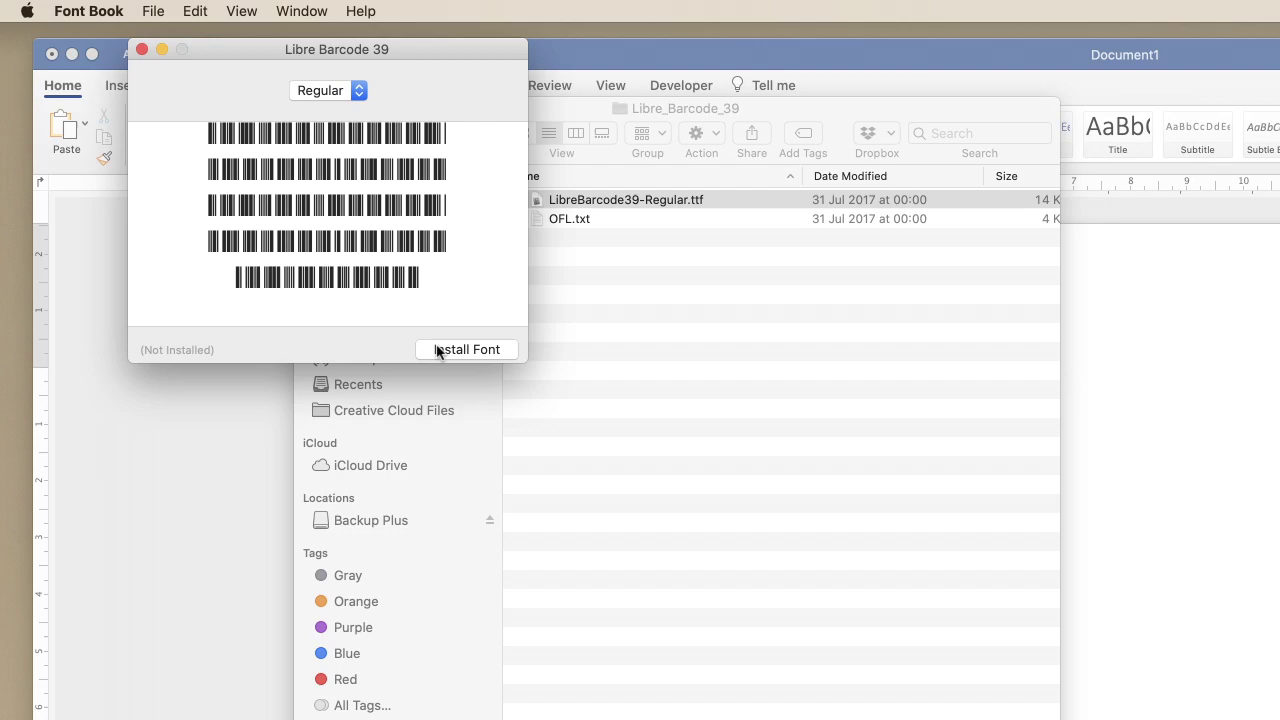
# Install Libre Barcode 39 Regular, validate the font, and close Font Book
pyautogui.click(466, 350)
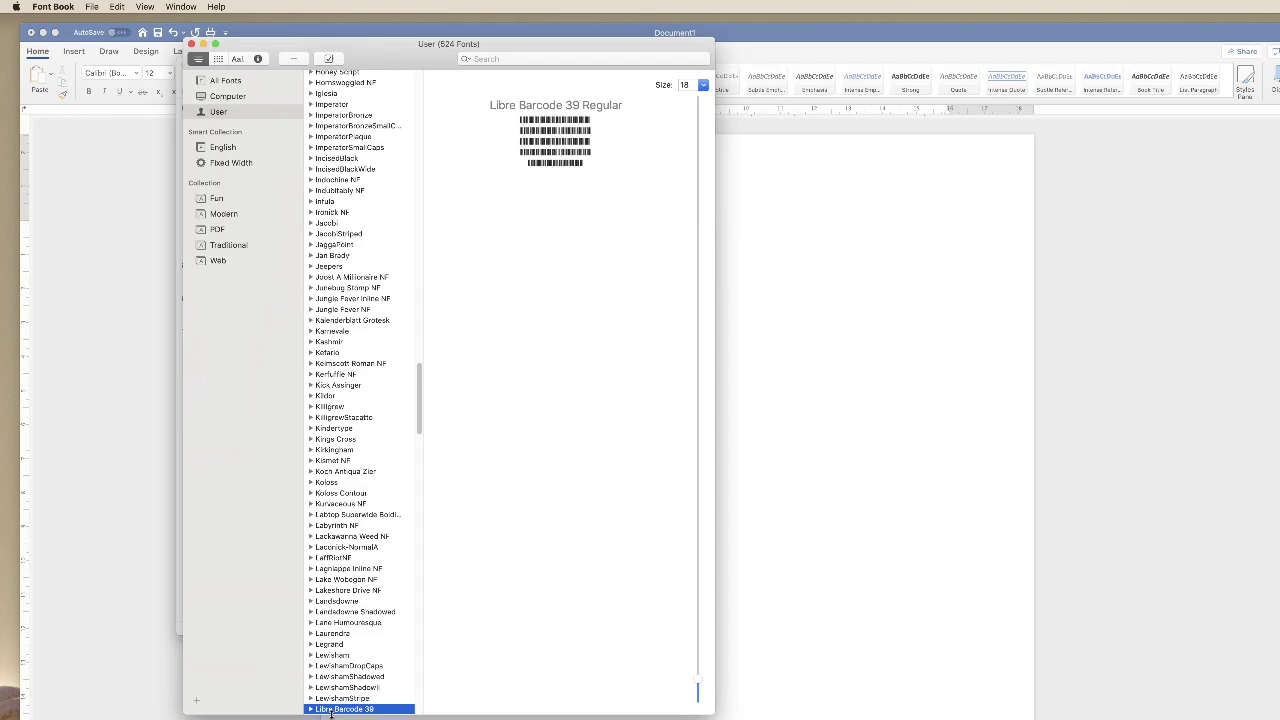
pyautogui.moveTo(331, 713); pyautogui.dragTo(379, 712)
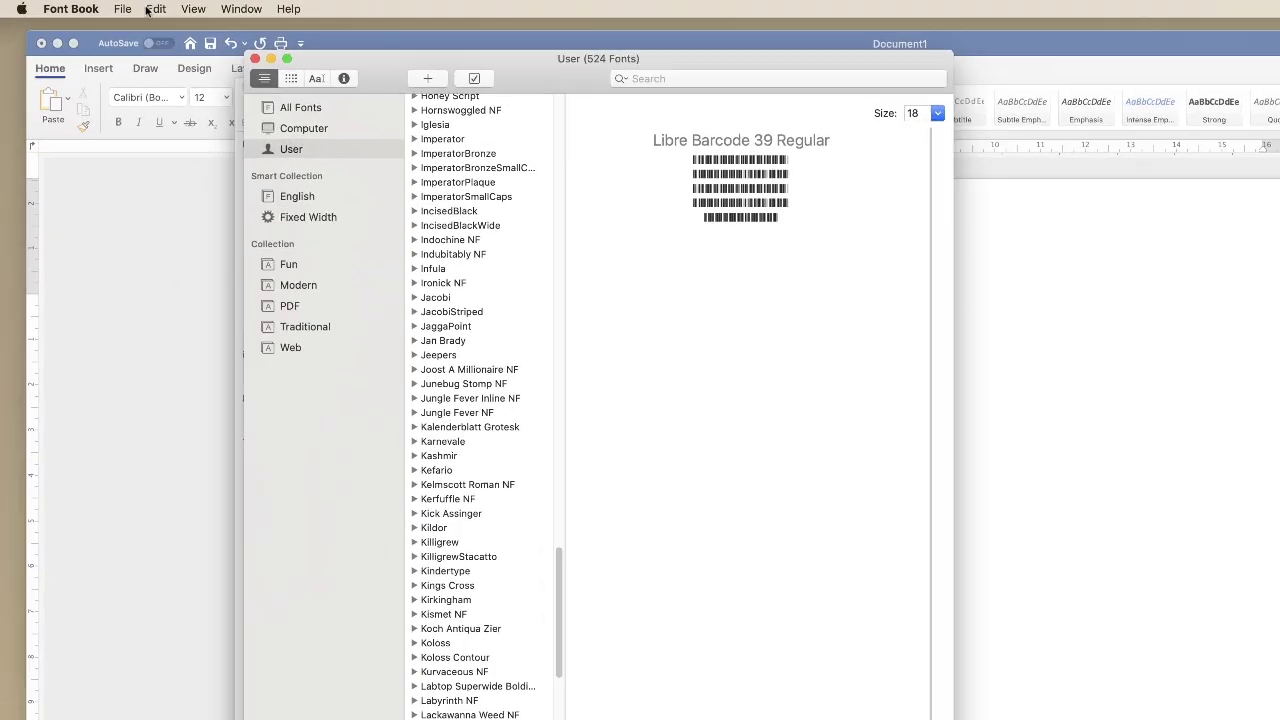
pyautogui.click(154, 12)
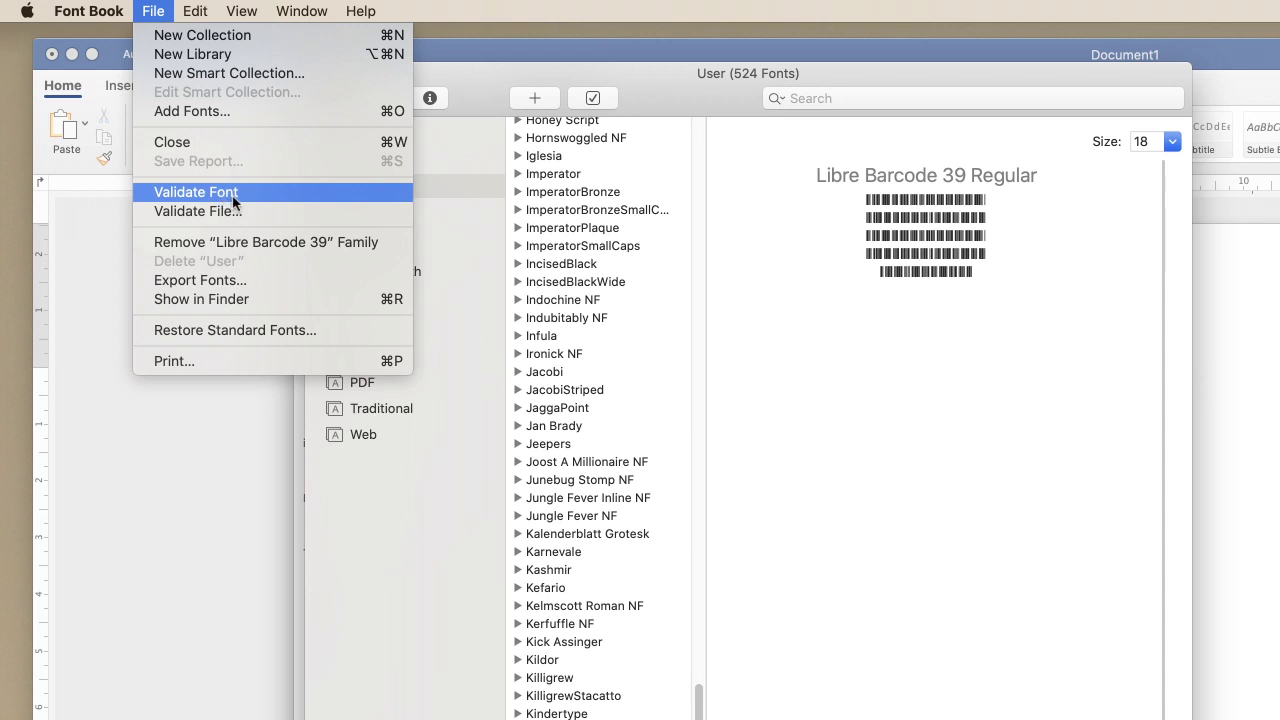
pyautogui.click(417, 639)
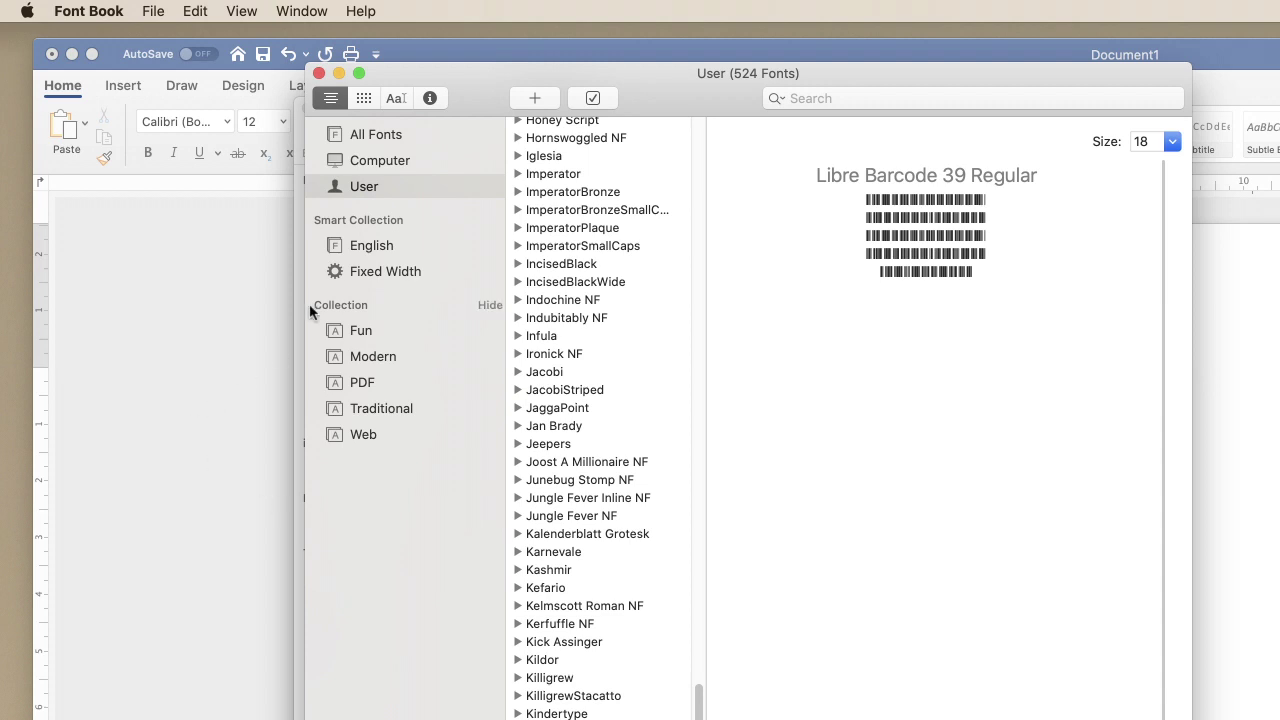
pyautogui.click(318, 74)
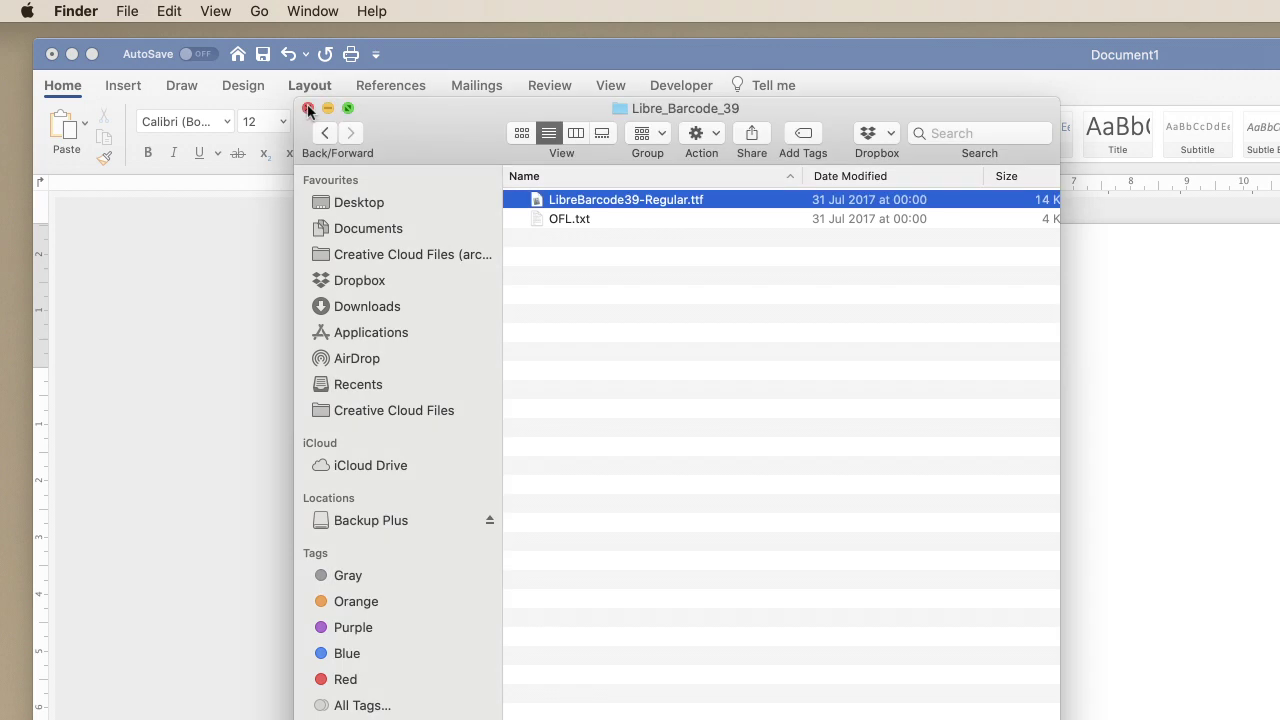
# Type a person's name in the blank Word document and select it
pyautogui.click(309, 108)
pyautogui.click(814, 360)
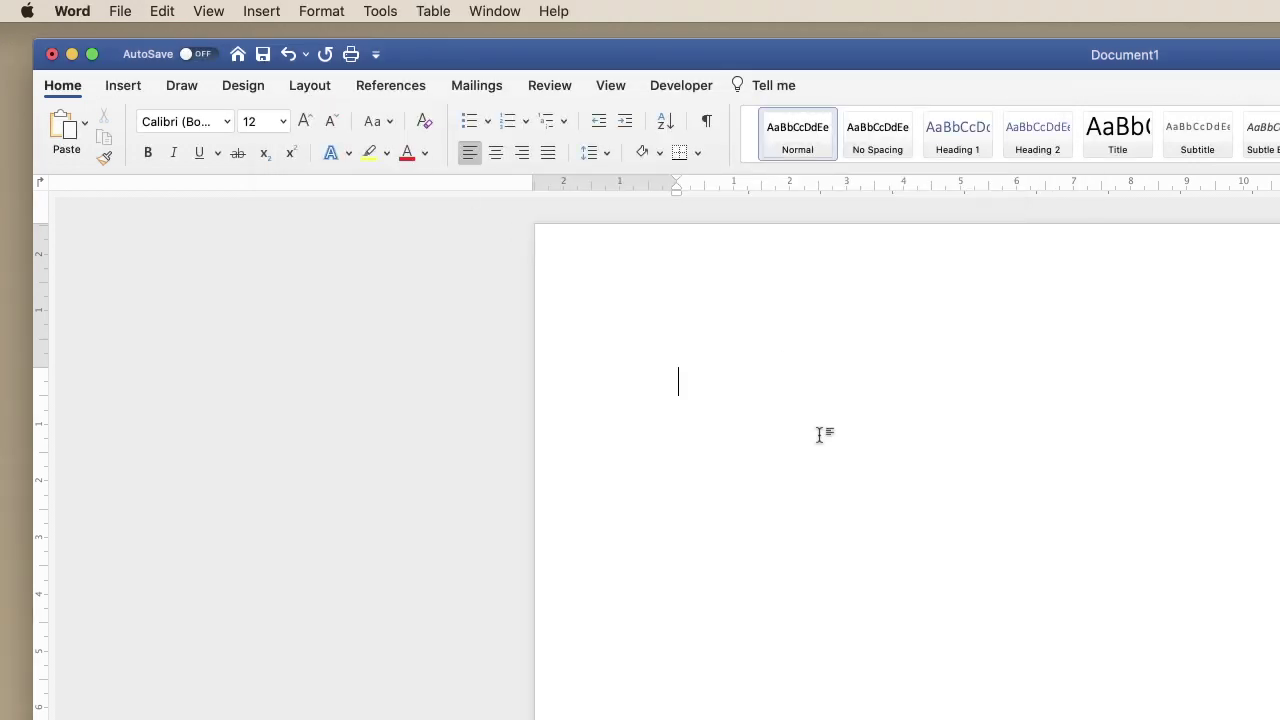
pyautogui.write('Lisa D')
pyautogui.write('oe')
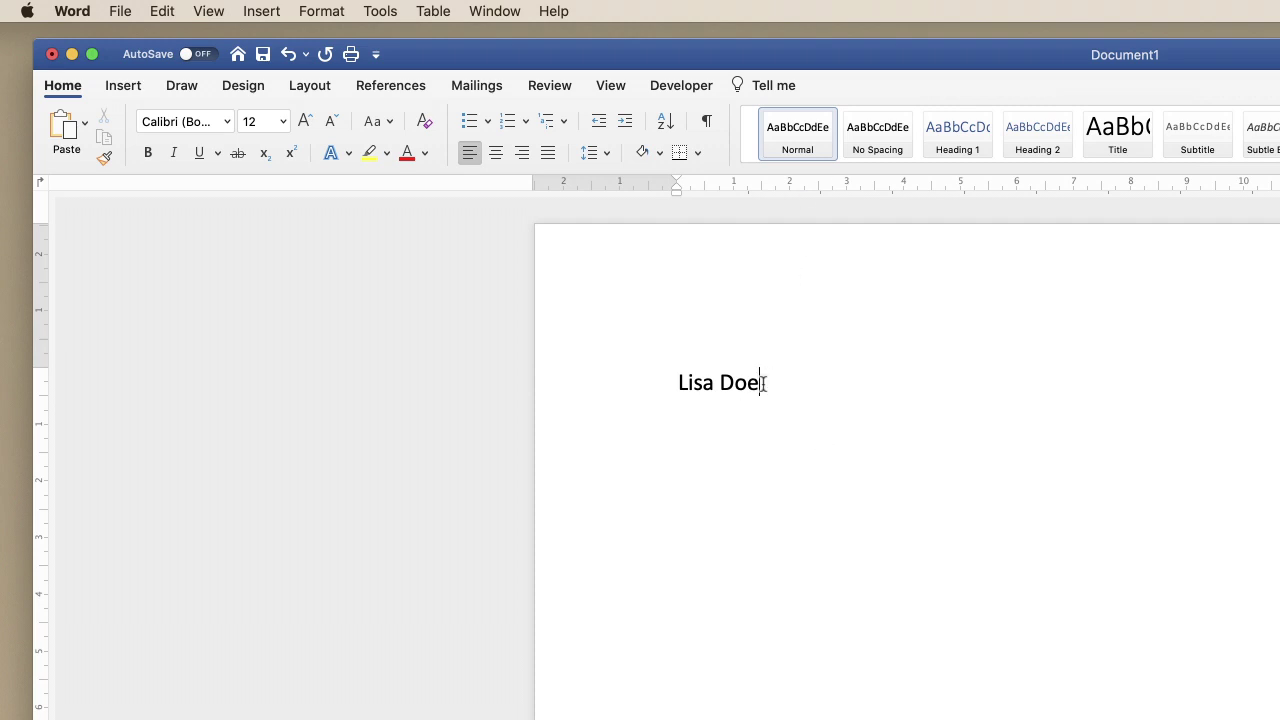
pyautogui.moveTo(762, 383); pyautogui.dragTo(690, 384)
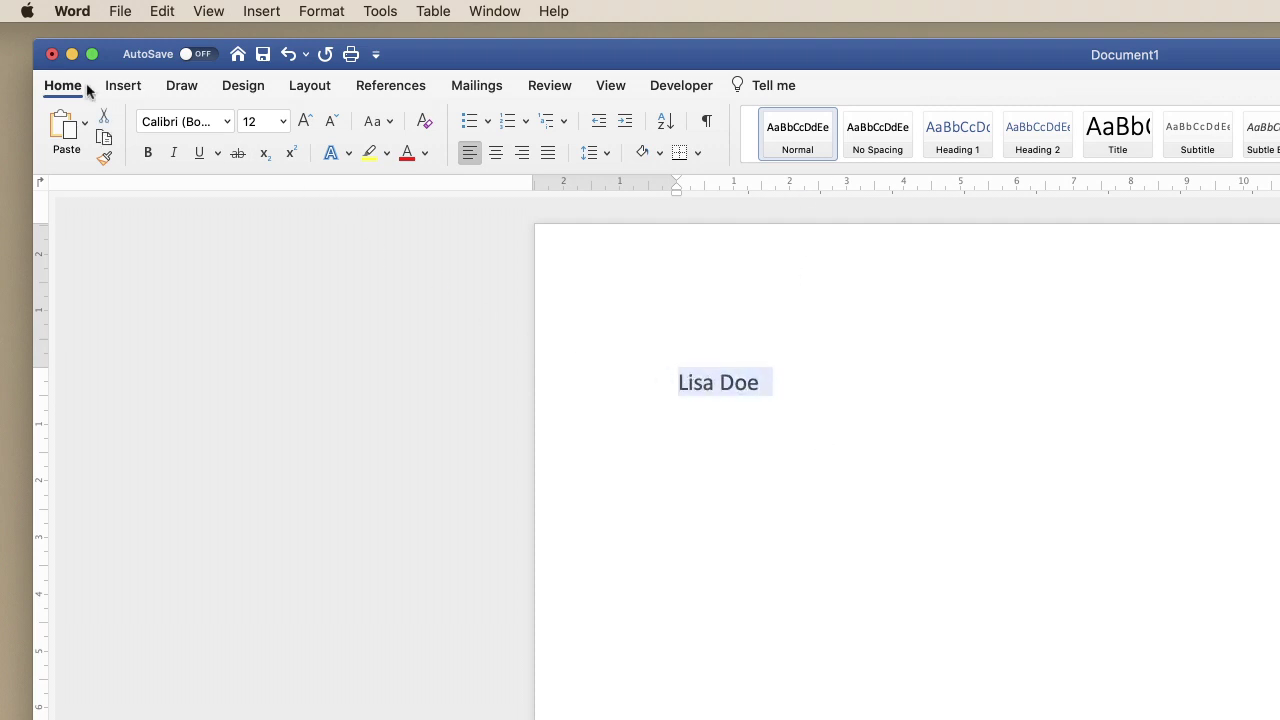
# Set the selected text to Libre Barcode 39 and enlarge it toward 80 points
pyautogui.click(226, 126)
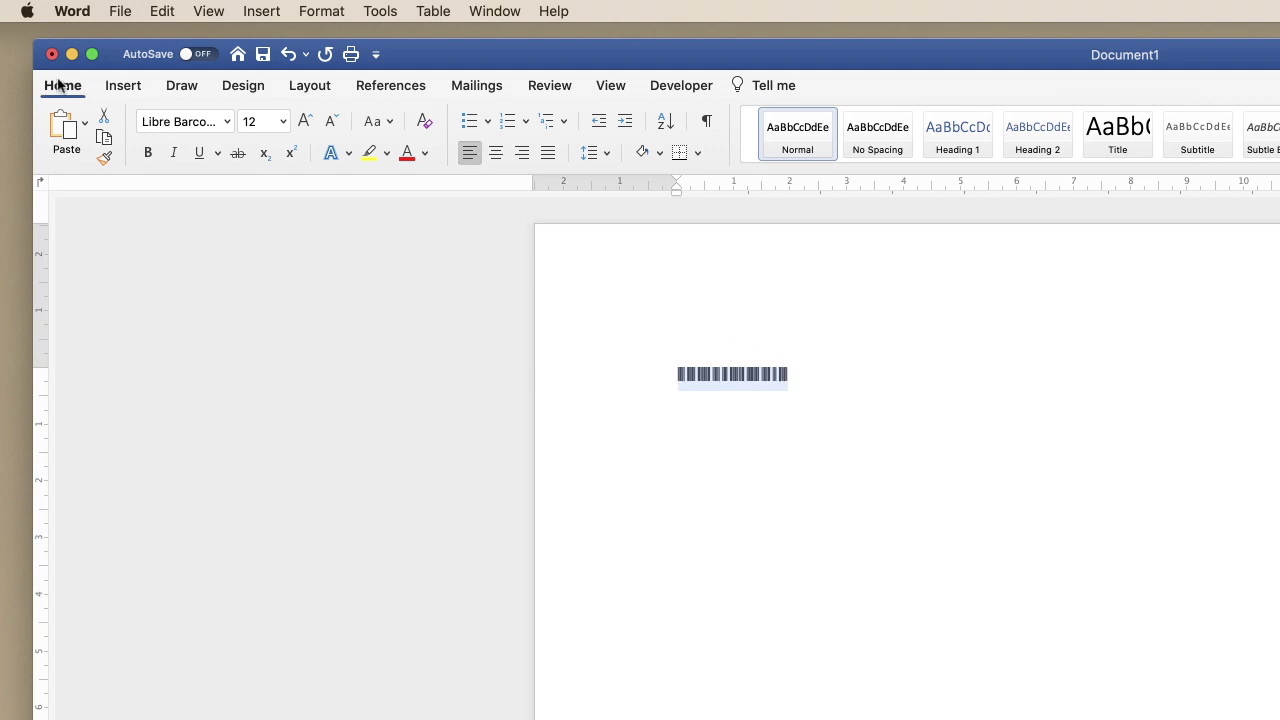
pyautogui.click(305, 121)
pyautogui.click(305, 121)
pyautogui.click(305, 121)
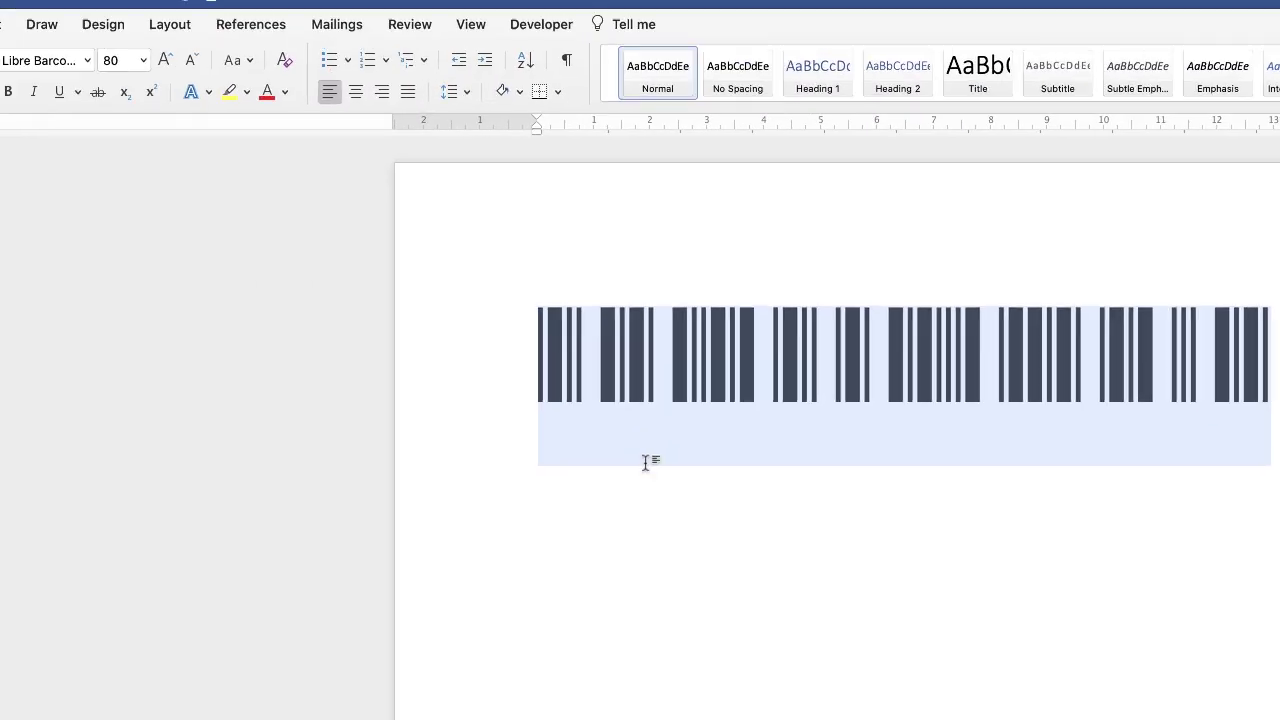
# Deselect the barcode line and bring up the Insert tab's Text Box options
pyautogui.click(763, 530)
pyautogui.click(123, 85)
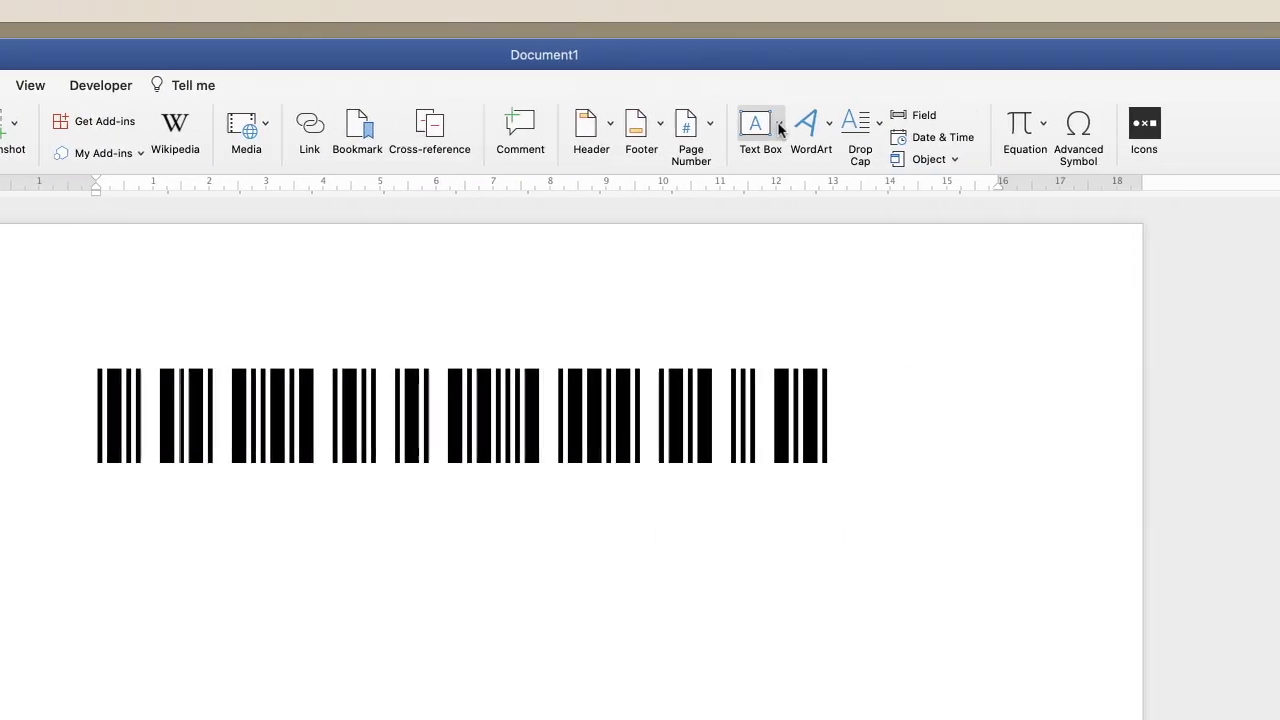
pyautogui.click(779, 125)
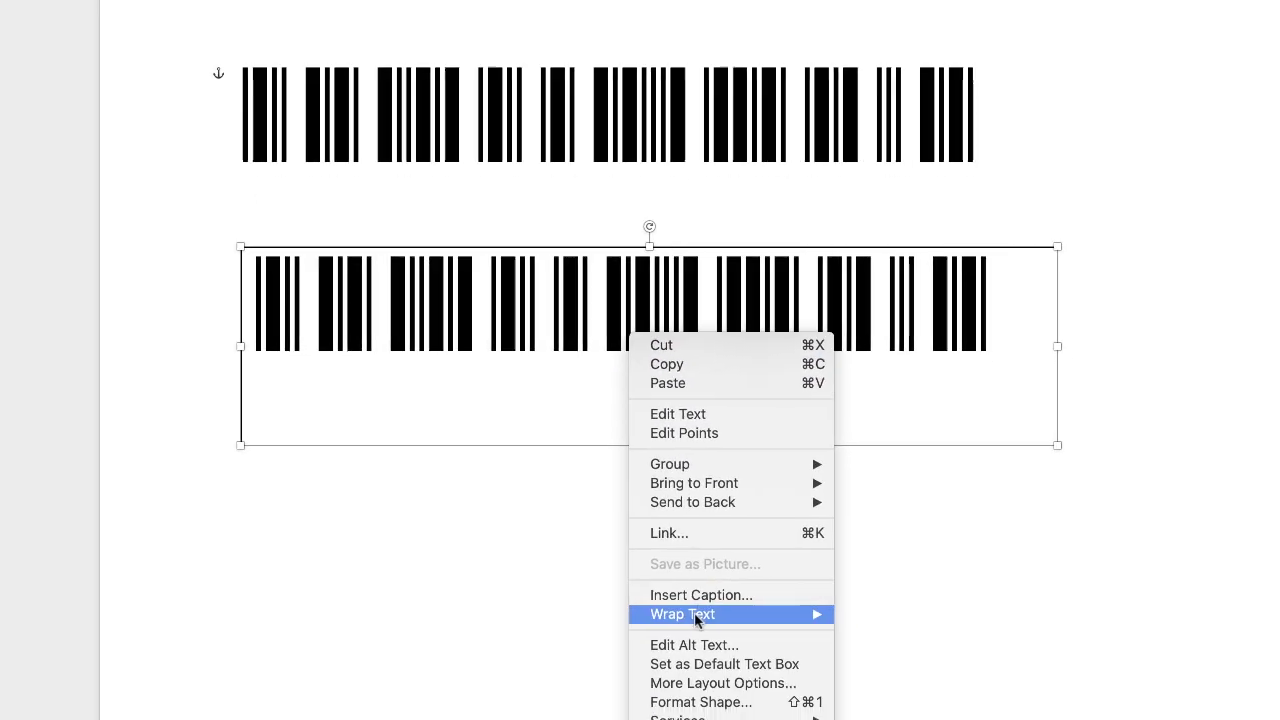
pyautogui.moveTo(592, 393)
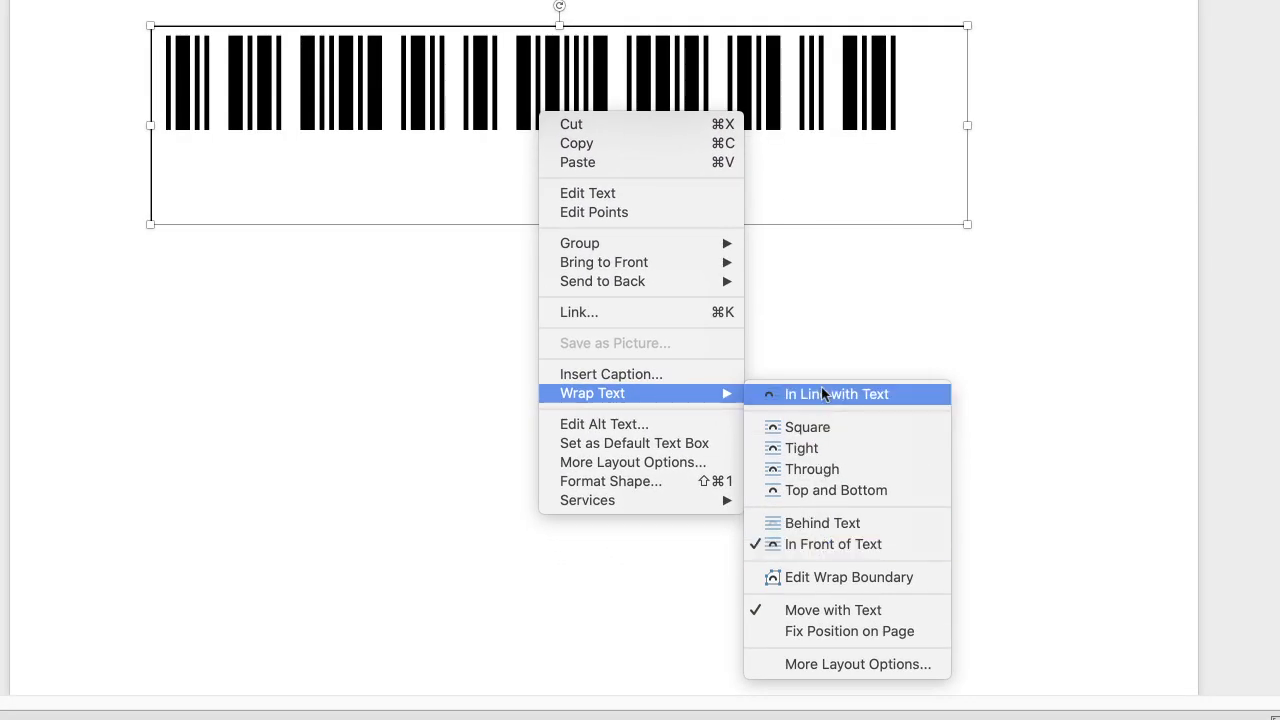
# Set the barcode text box to In Front of Text, move it under the original, and shrink it
pyautogui.click(828, 546)
pyautogui.moveTo(688, 190)
pyautogui.mouseDown()
pyautogui.moveTo(695, 357)
pyautogui.moveTo(772, 404)
pyautogui.mouseUp()
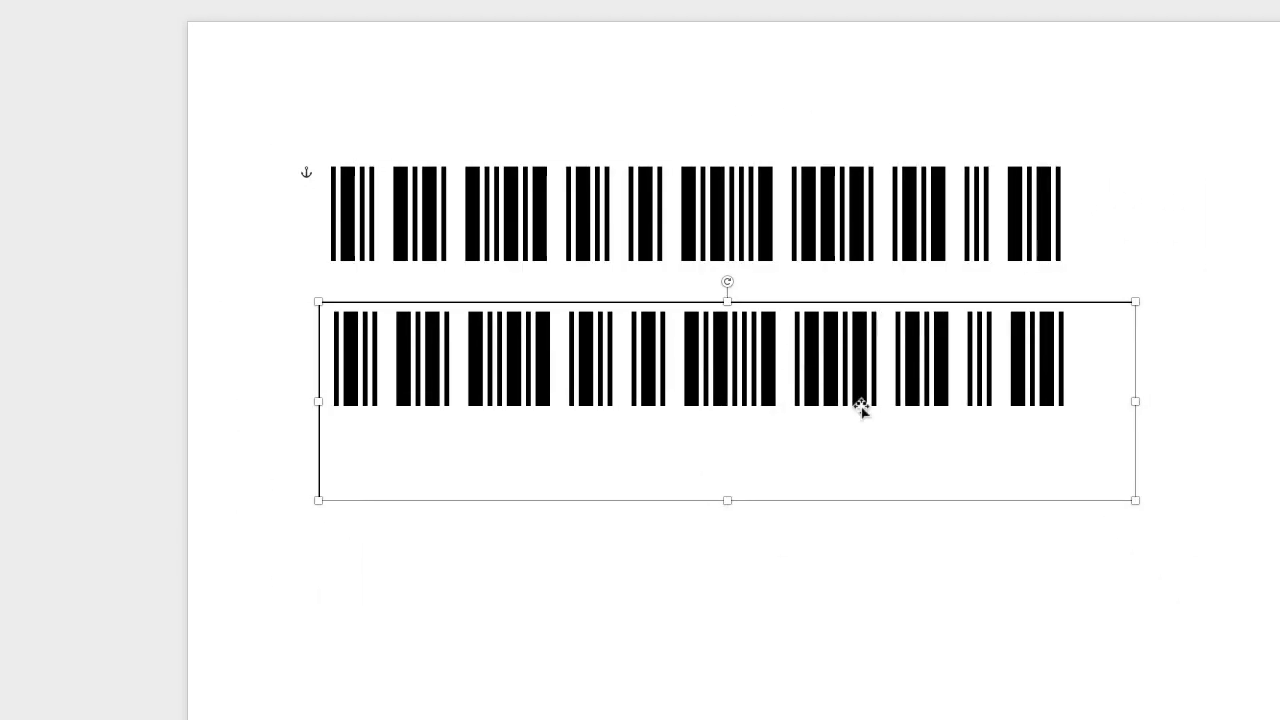
pyautogui.moveTo(728, 499); pyautogui.dragTo(727, 422)
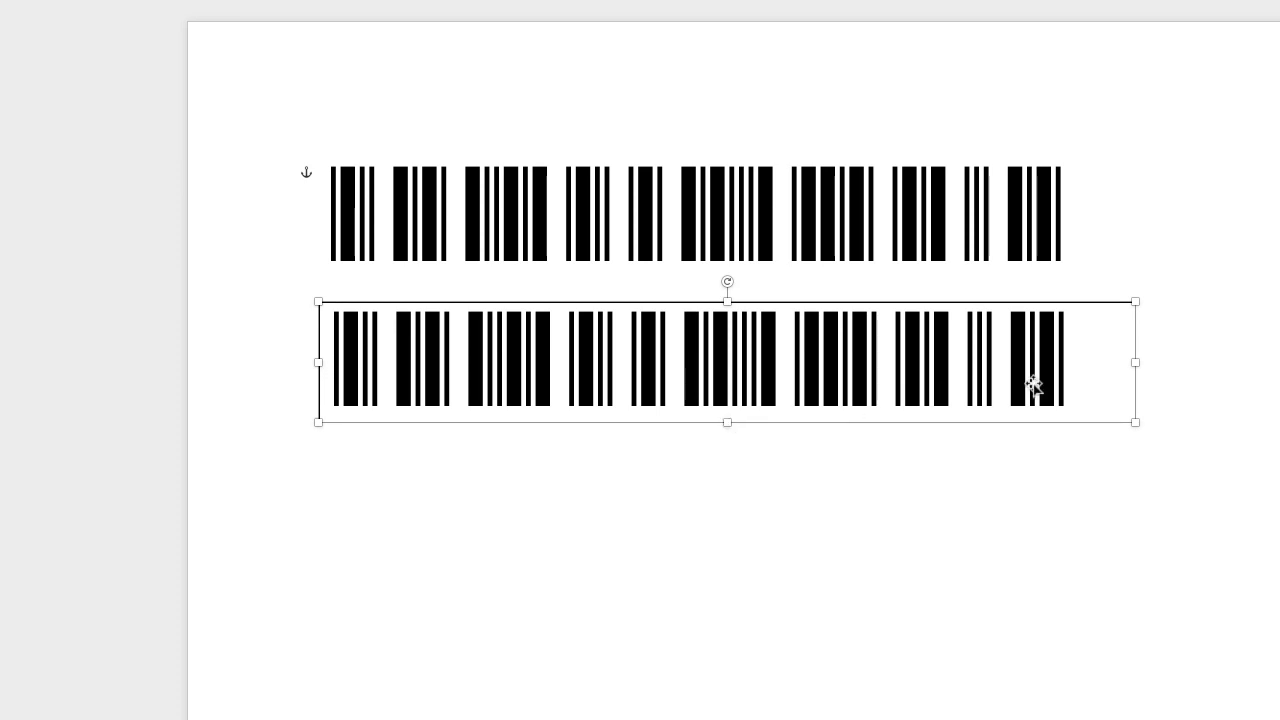
pyautogui.moveTo(1136, 361); pyautogui.dragTo(1083, 362)
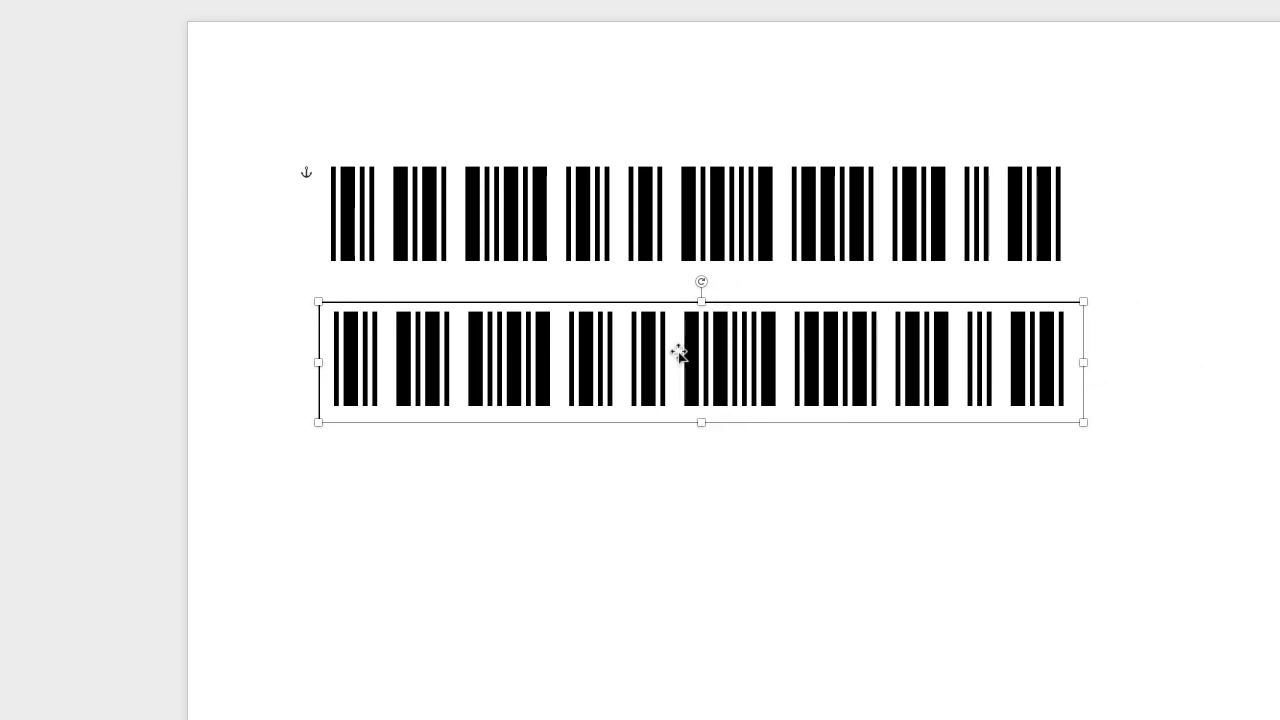